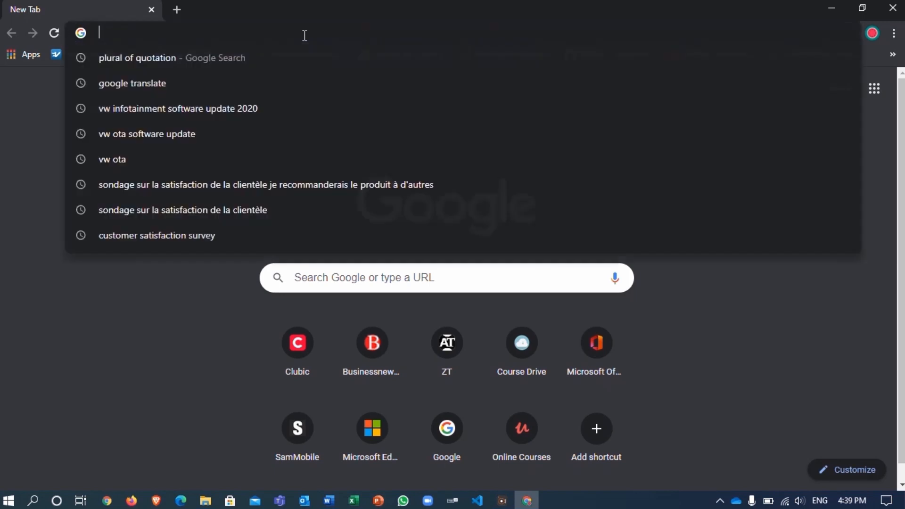
# Open Microsoft Forms through office.com and create a new form titled "Sondage sur la satisfaction de la clientèle" with an introductory description for customers.
pyautogui.write('office.com')
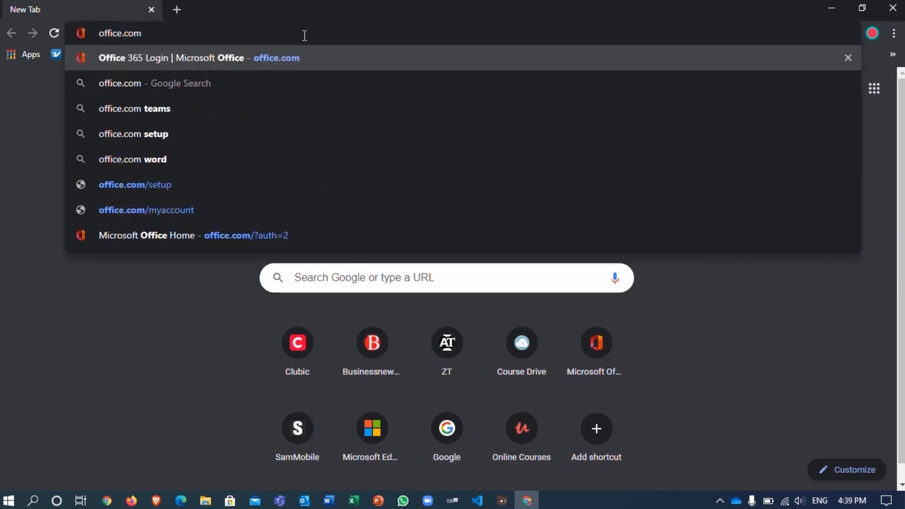
pyautogui.press('Return')
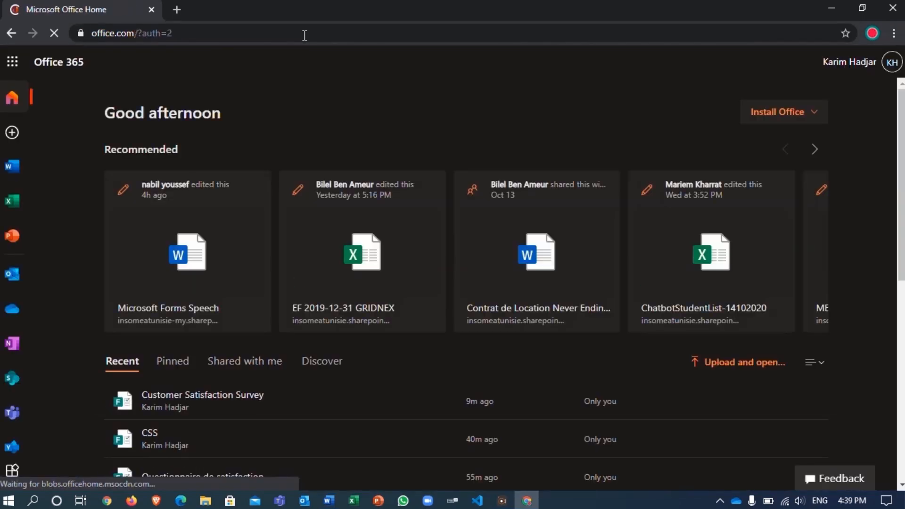
pyautogui.click(12, 64)
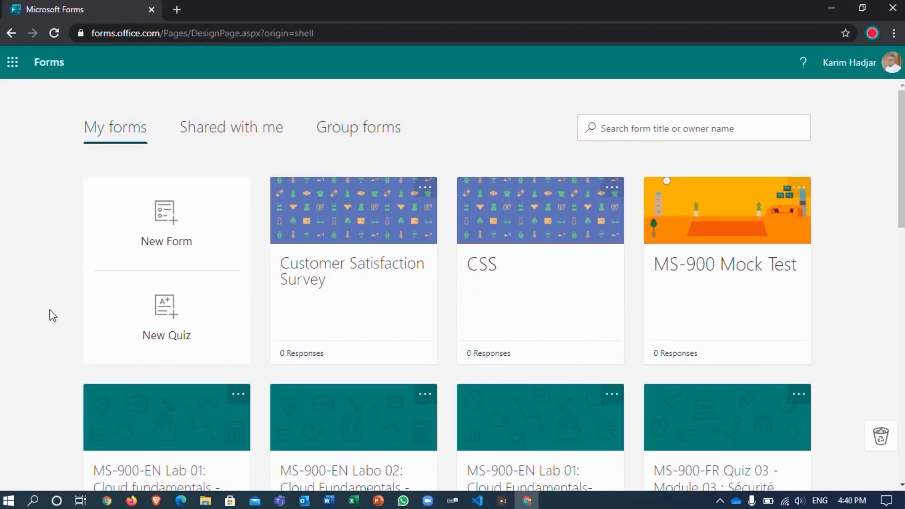
pyautogui.click(173, 209)
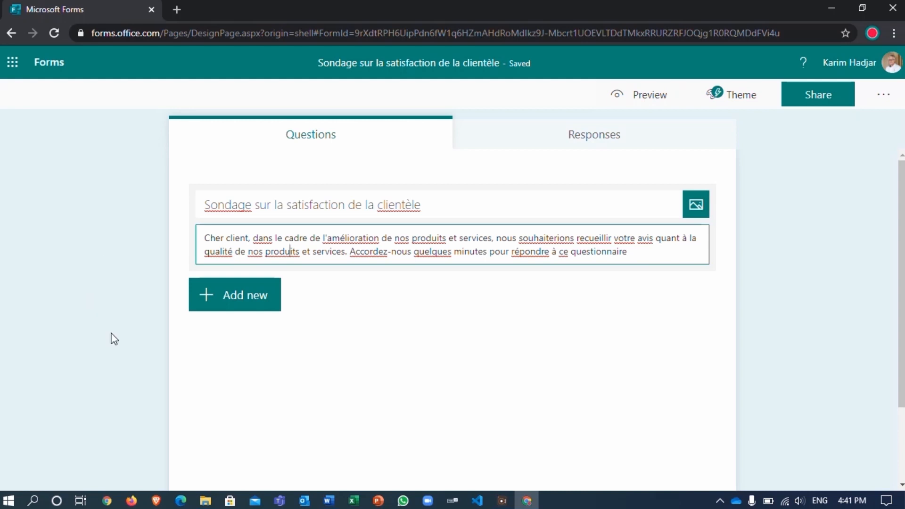
# Add a Likert question "Concernant notre accueil téléphonique ?" with four statements, from Temps d'attente to Qualité de la réponse apportée, rated Très bien to Très Mauvais.
pyautogui.click(266, 299)
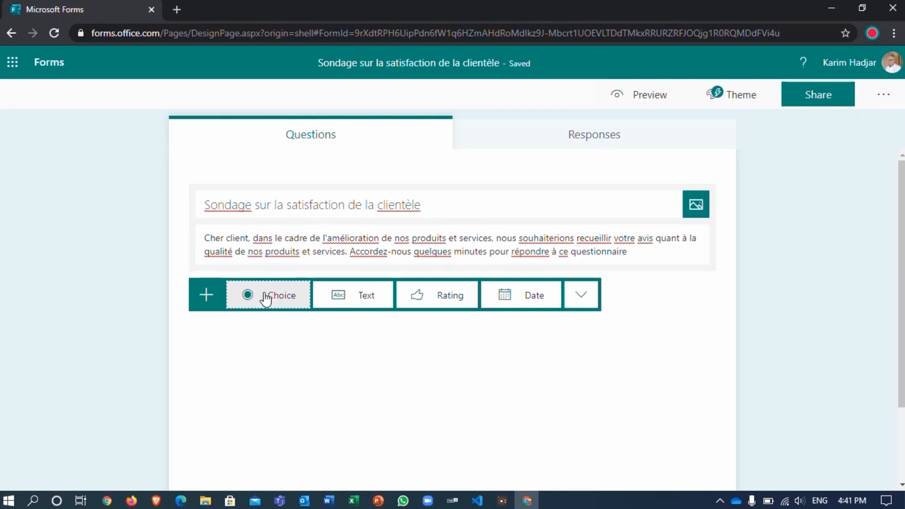
pyautogui.click(579, 299)
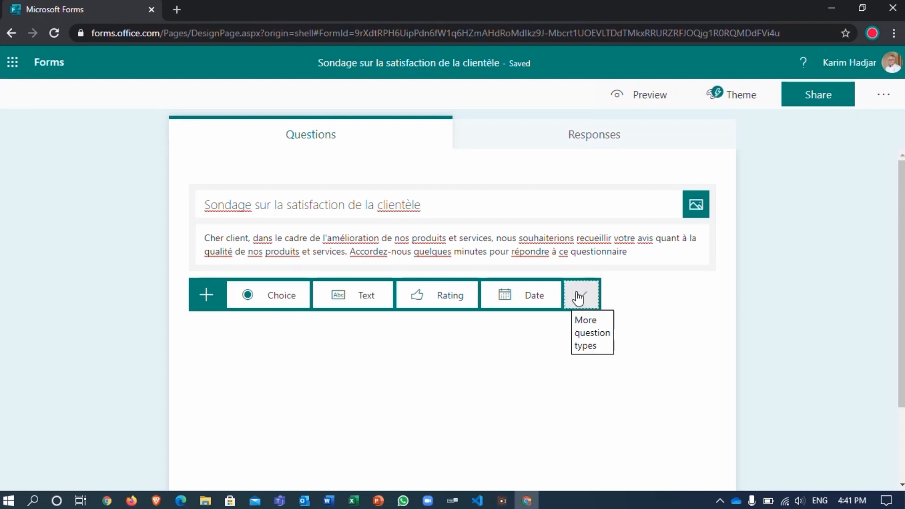
pyautogui.click(579, 299)
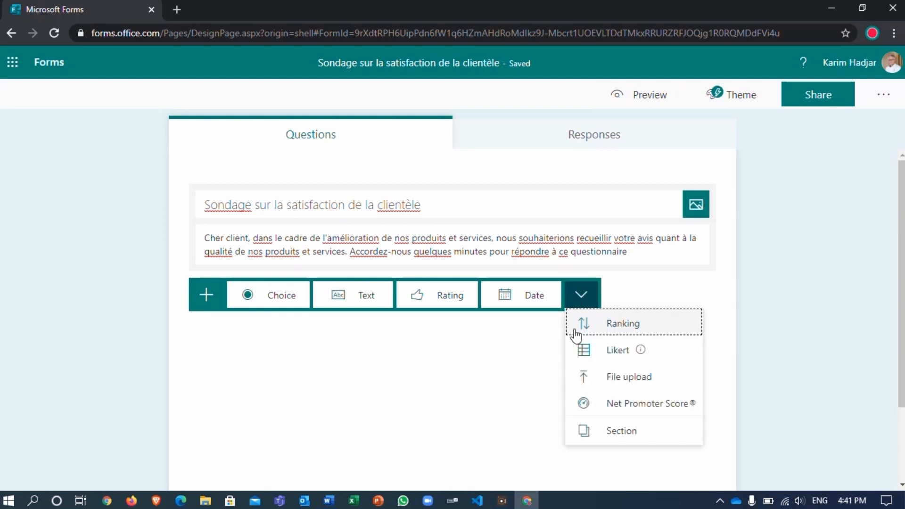
pyautogui.moveTo(596, 359)
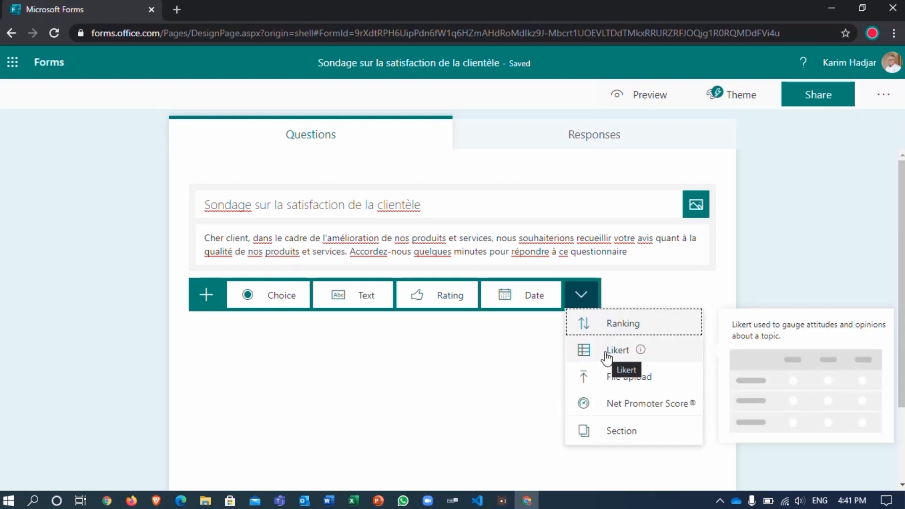
pyautogui.click(607, 357)
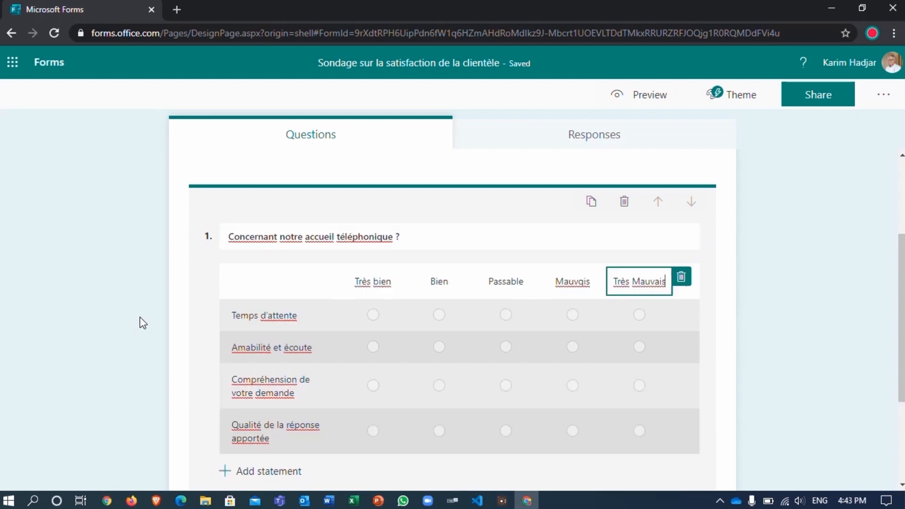
# Add a second Likert question "Concernant nos devis" with five statements on products, engagements, responses and documentation, rated Très bien to Très Mauvais.
pyautogui.scroll(-2, 142, 323)
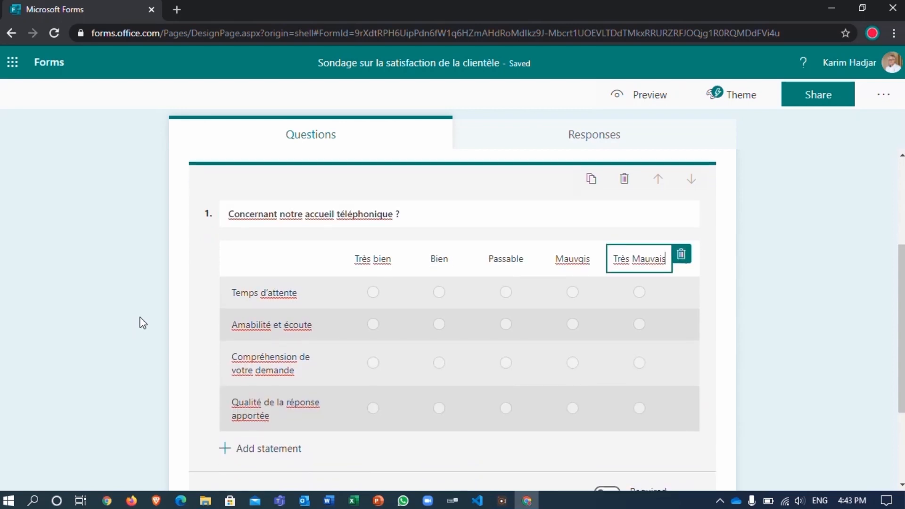
pyautogui.scroll(-2, 142, 323)
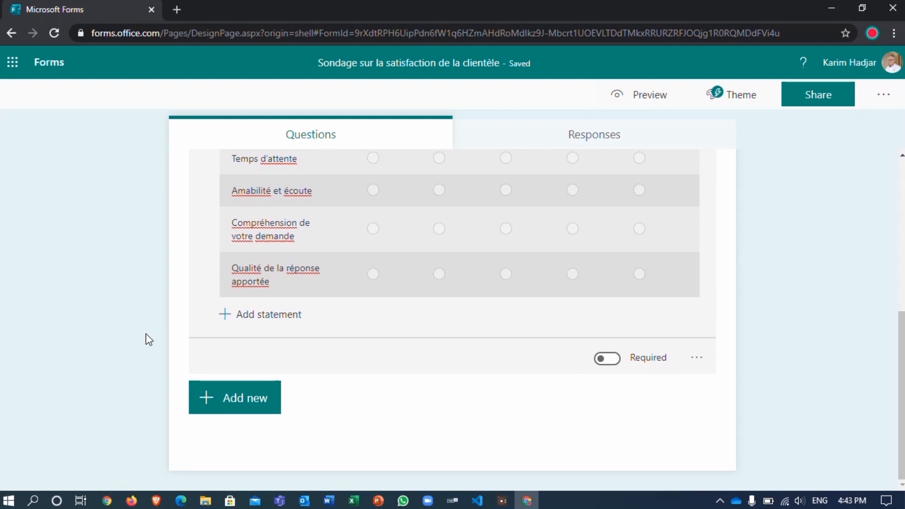
pyautogui.click(229, 398)
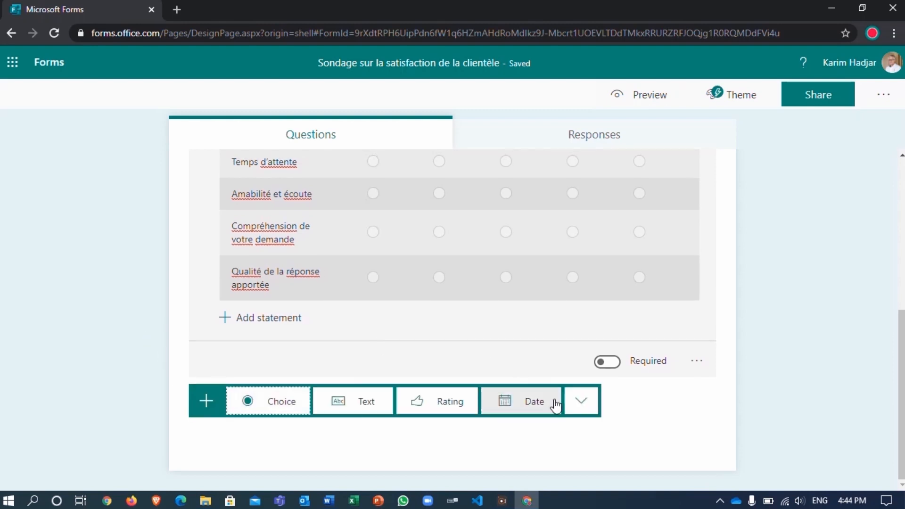
pyautogui.click(583, 405)
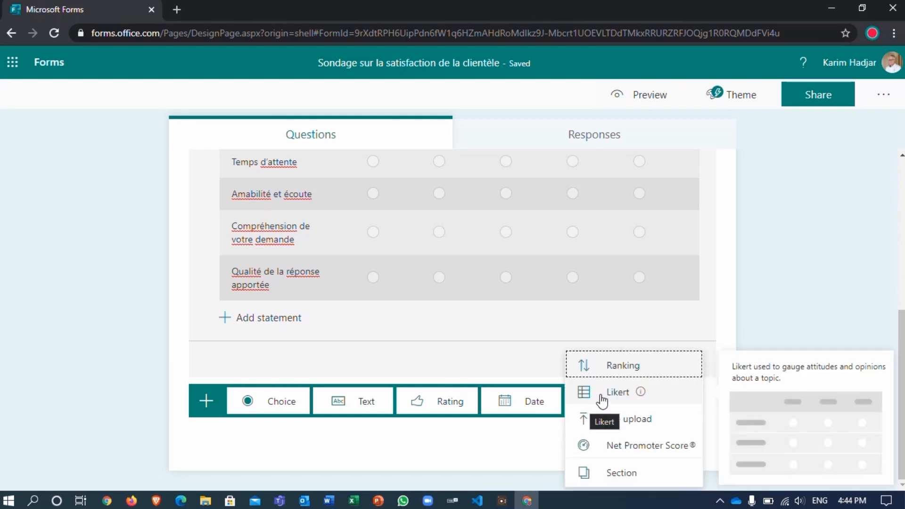
pyautogui.click(602, 395)
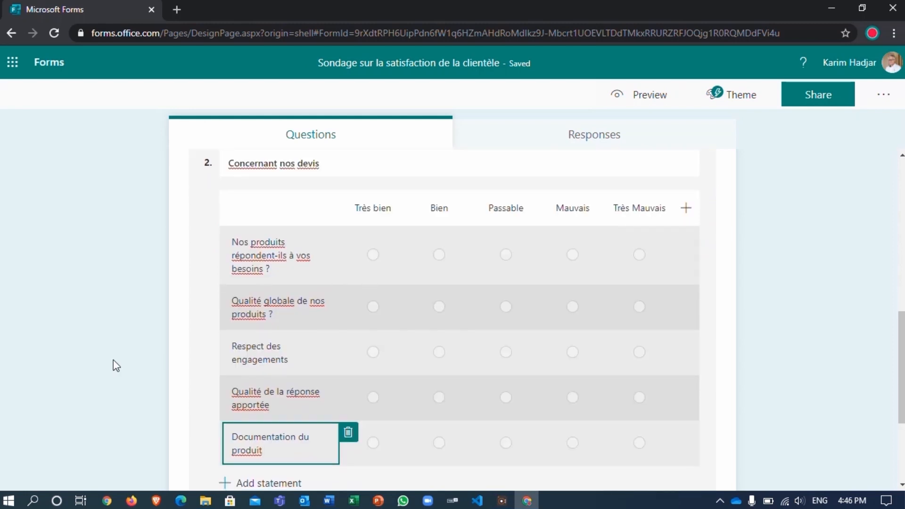
# Add a Net Promoter Score question "Dans quelle mesure êtes-vous susceptible de nous recommander à un ami ou à un collègue?", labelled "Pas d'accord" to "D'accord".
pyautogui.scroll(-3, 113, 361)
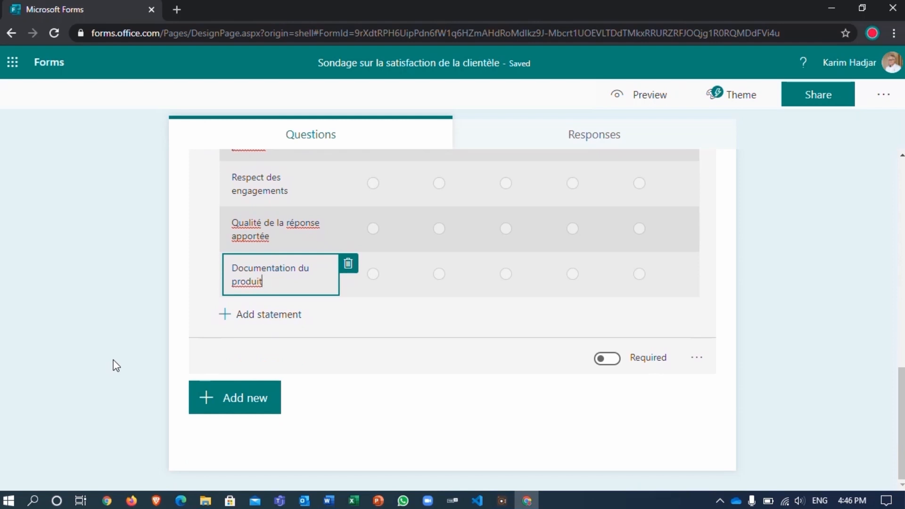
pyautogui.click(221, 410)
pyautogui.click(583, 403)
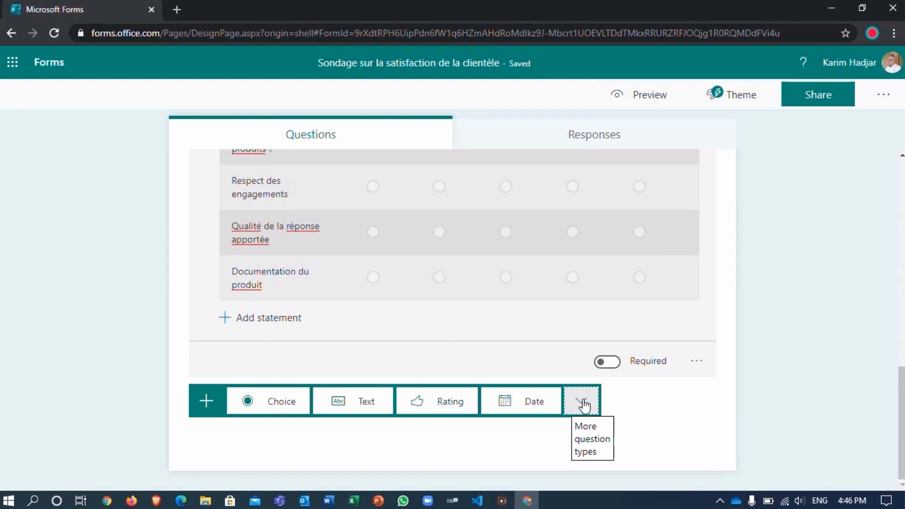
pyautogui.click(584, 405)
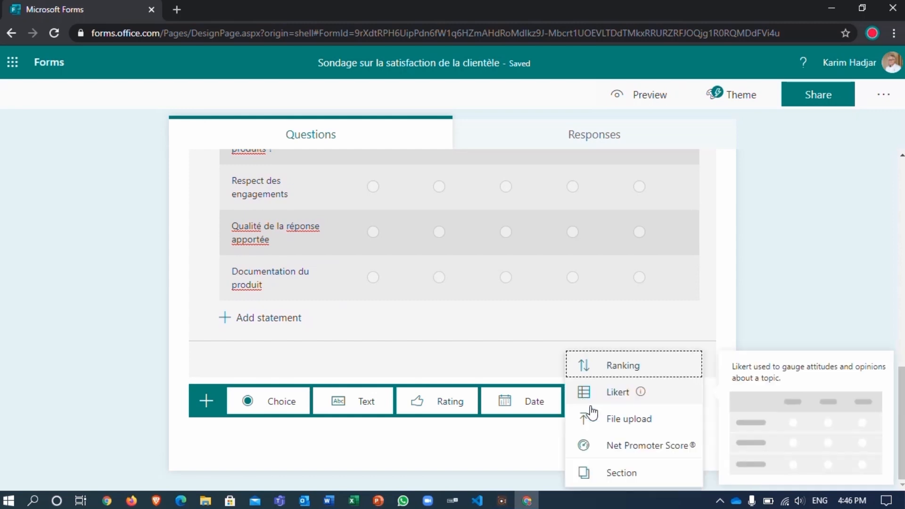
pyautogui.click(624, 452)
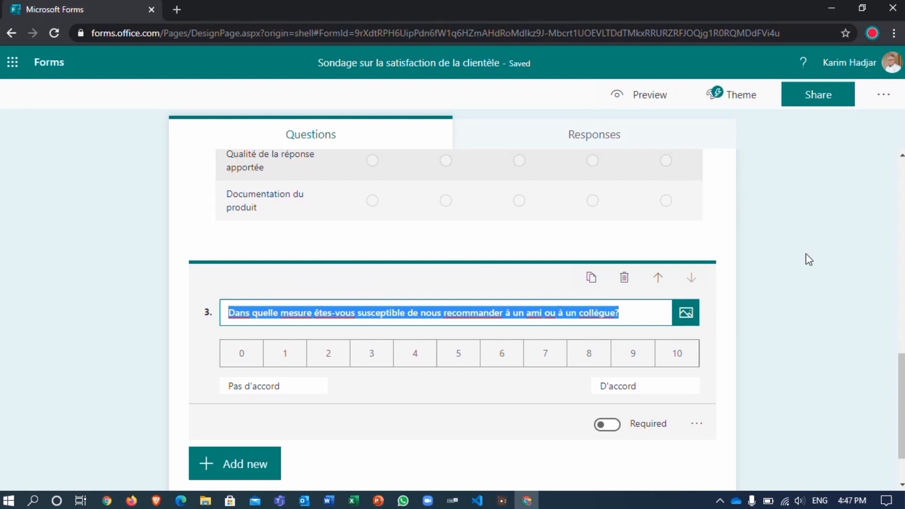
# Preview the whole survey in the computer and mobile layouts, then return to editing.
pyautogui.click(642, 100)
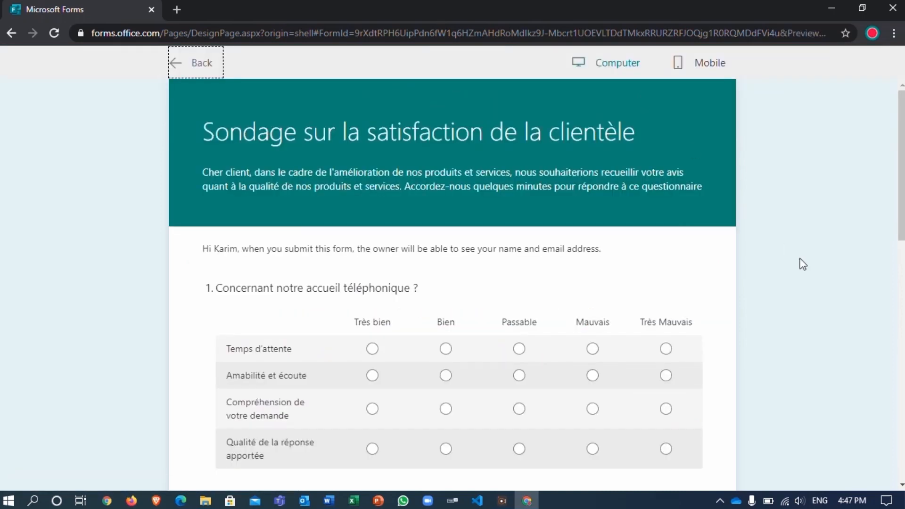
pyautogui.scroll(-9, 803, 264)
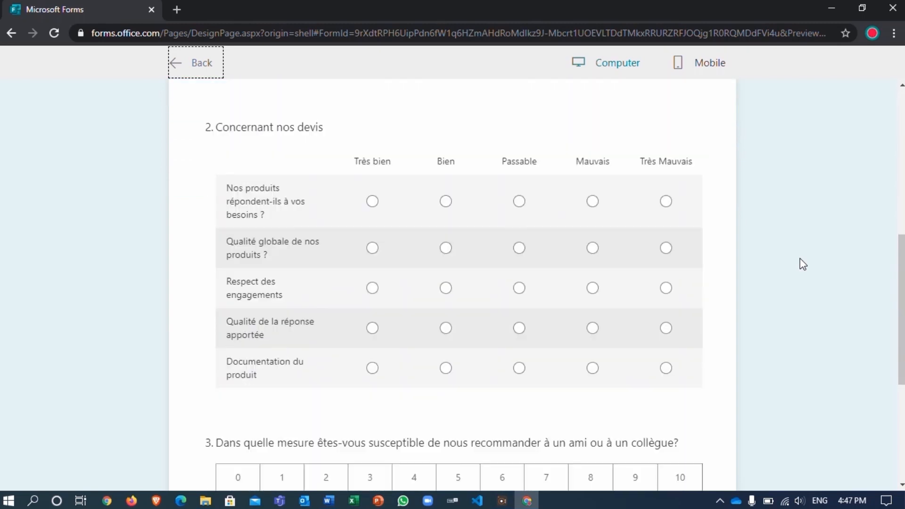
pyautogui.scroll(-5, 803, 264)
pyautogui.scroll(8, 803, 264)
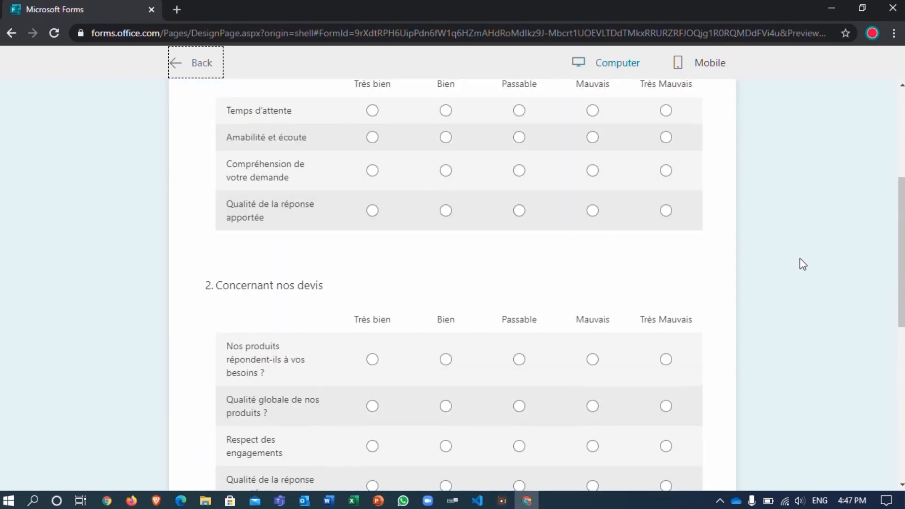
pyautogui.scroll(5, 803, 264)
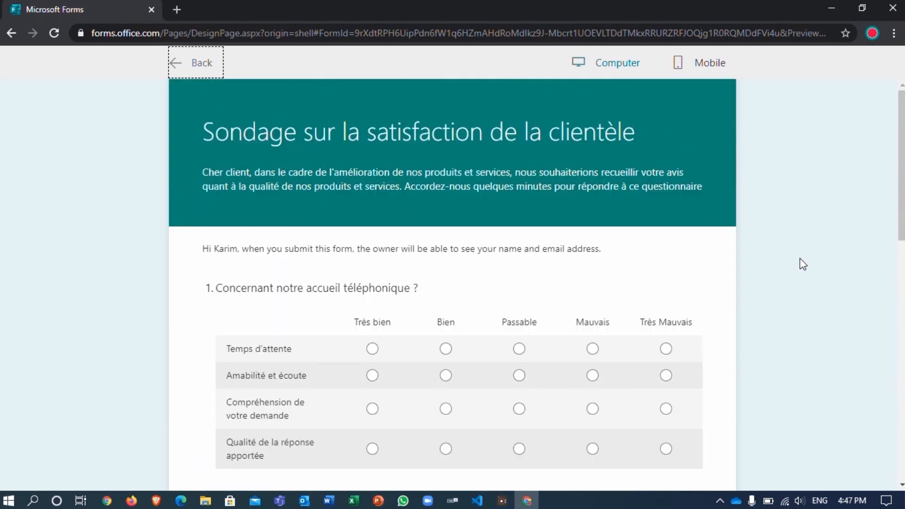
pyautogui.click(709, 66)
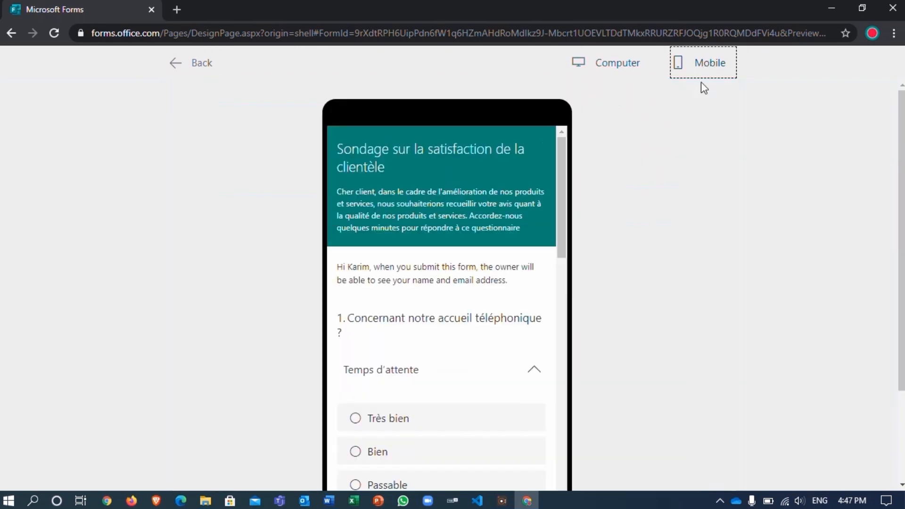
pyautogui.moveTo(564, 236); pyautogui.dragTo(495, 203)
pyautogui.click(199, 64)
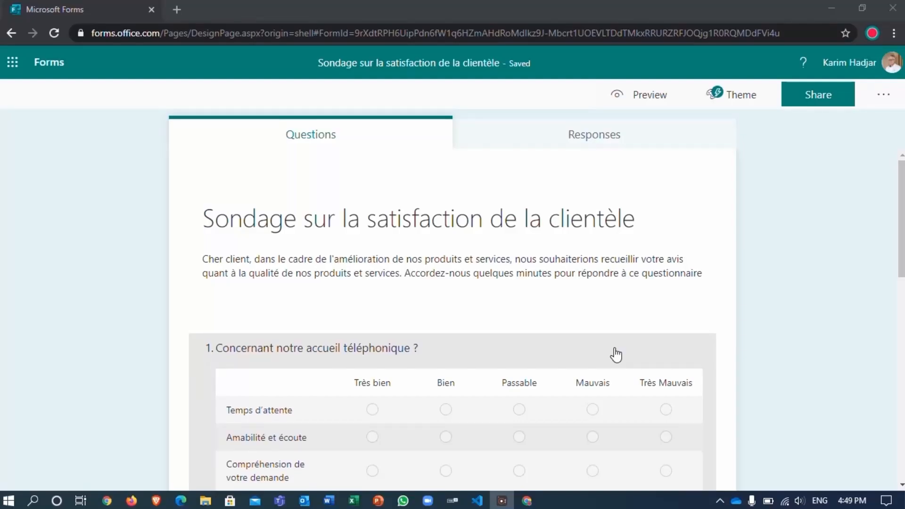
# Apply the "Room people" theme idea to the survey and close the theme choices.
pyautogui.click(735, 100)
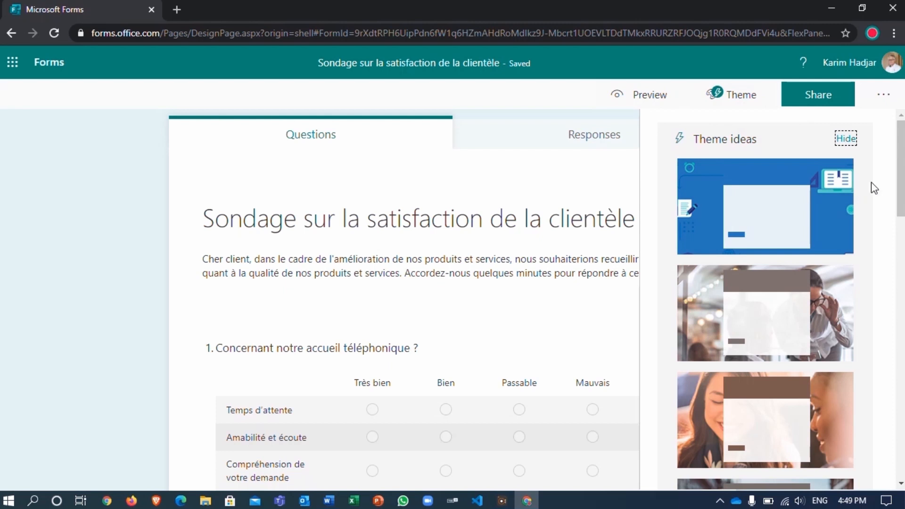
pyautogui.moveTo(900, 201); pyautogui.dragTo(881, 338)
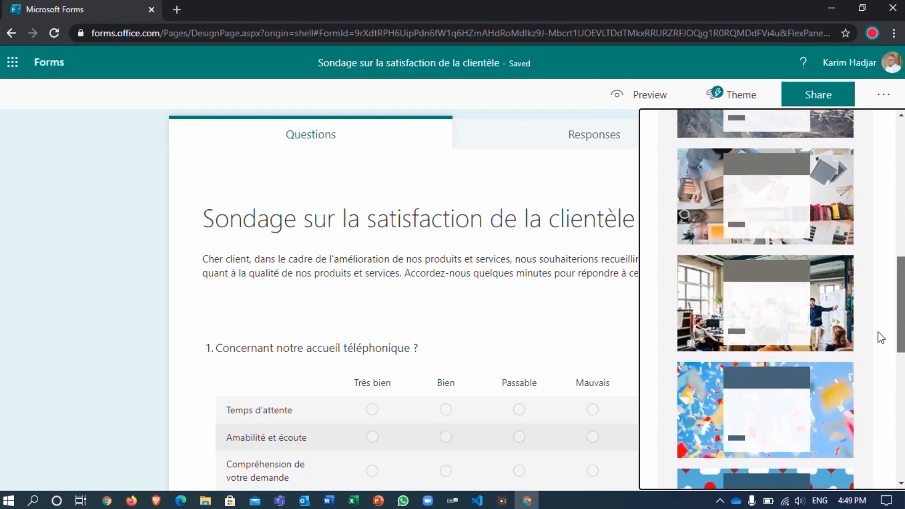
pyautogui.click(832, 316)
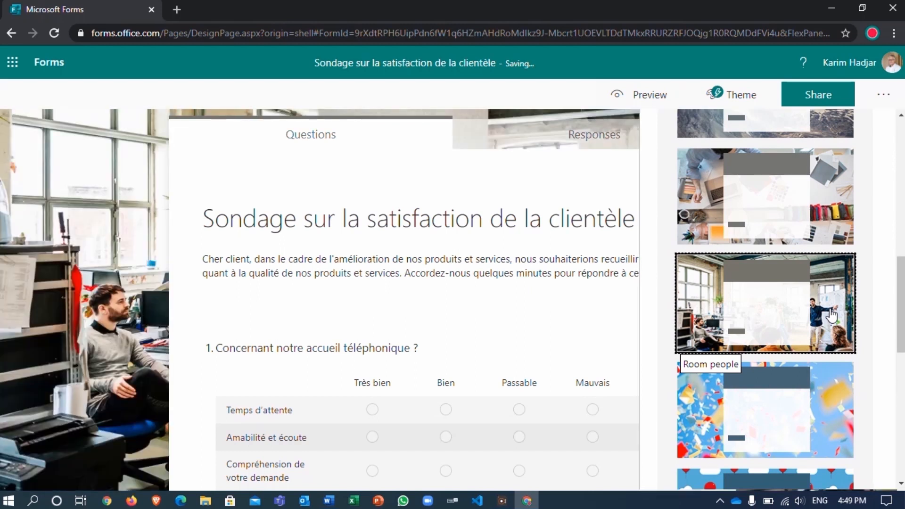
pyautogui.click(750, 96)
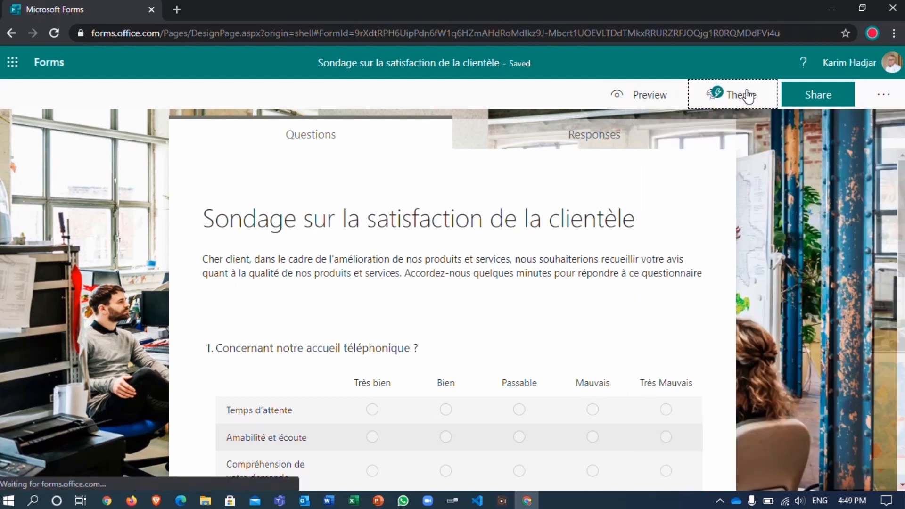
# Preview the themed survey in the computer and mobile layouts and go back to the form editor.
pyautogui.click(651, 97)
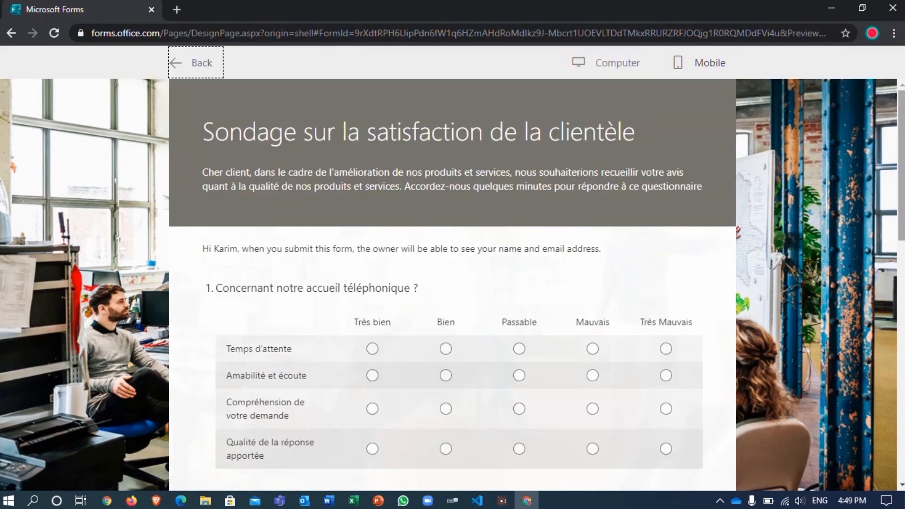
pyautogui.scroll(-12, 453, 283)
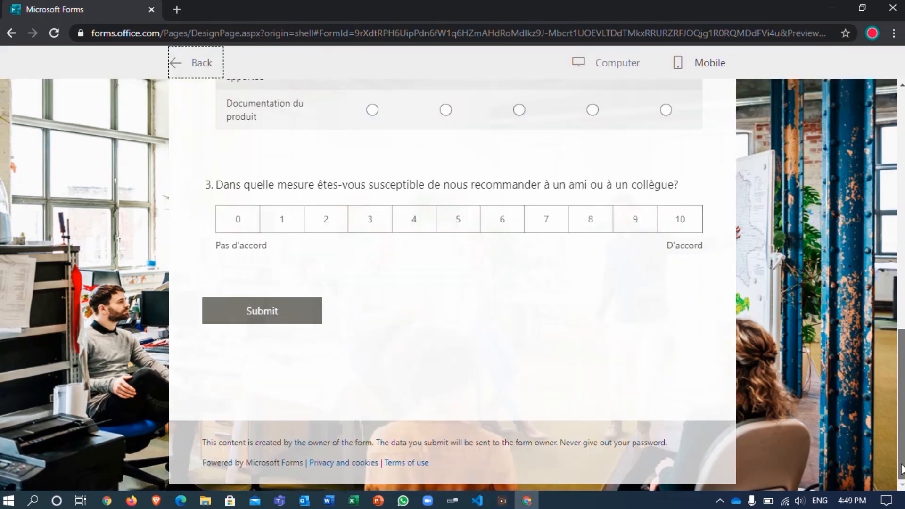
pyautogui.scroll(12, 786, 135)
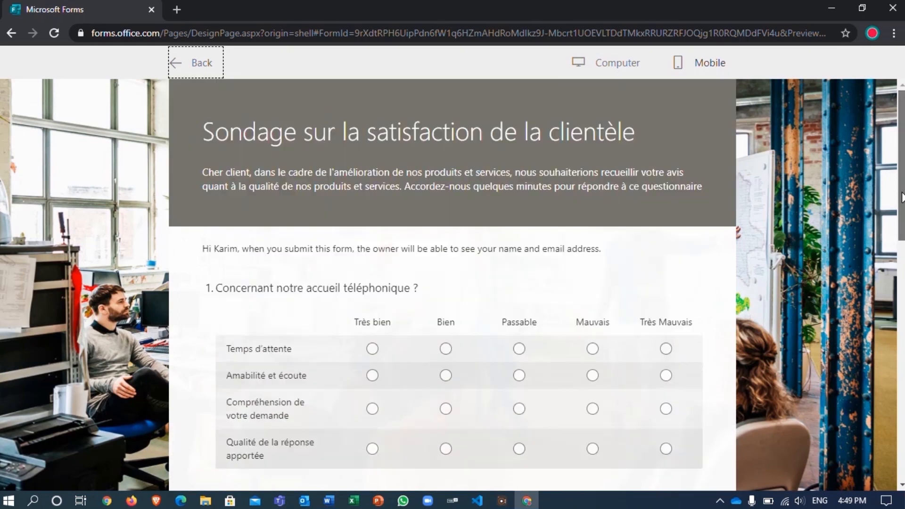
pyautogui.click(712, 66)
pyautogui.moveTo(561, 205); pyautogui.dragTo(539, 132)
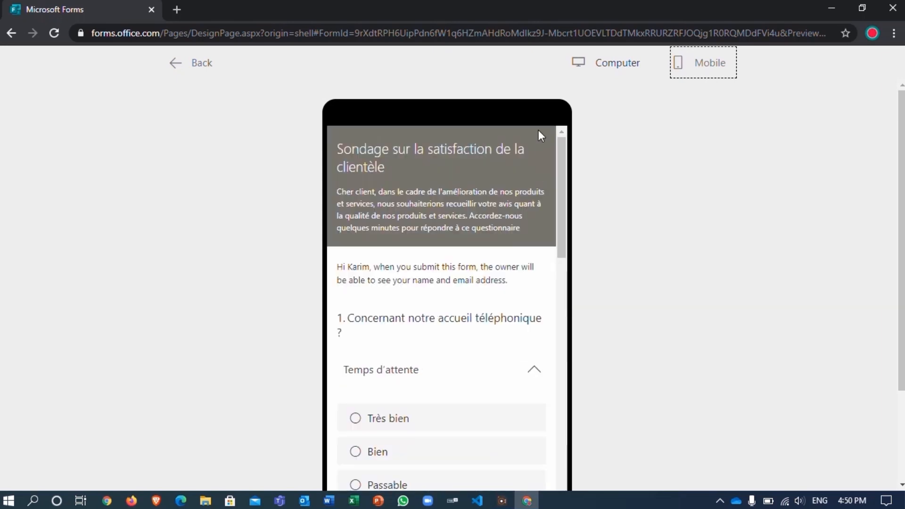
pyautogui.click(200, 66)
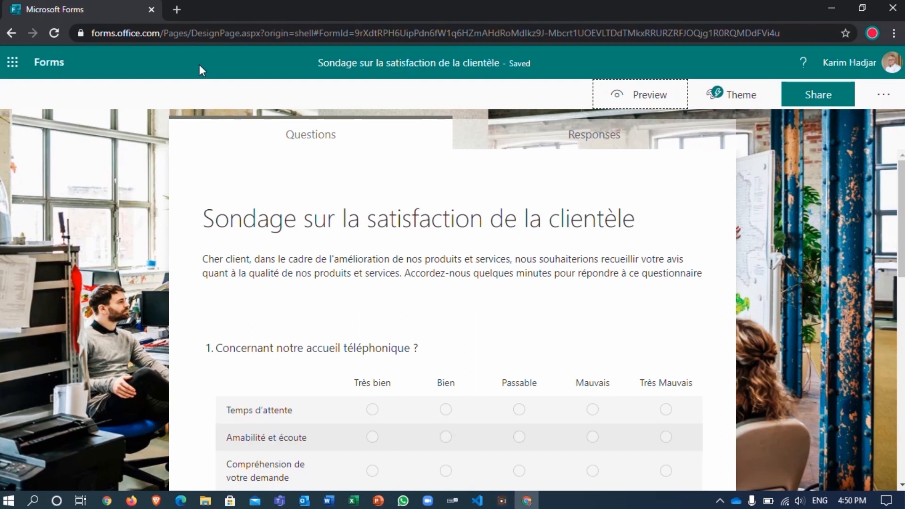
# Return to the list of own forms and reopen "Sondage sur la satisfaction de la clientèle".
pyautogui.click(46, 66)
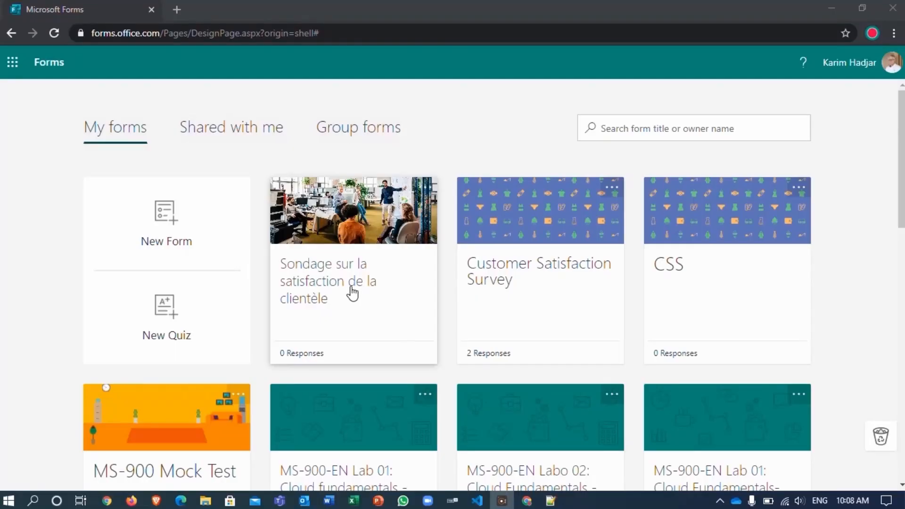
pyautogui.click(352, 293)
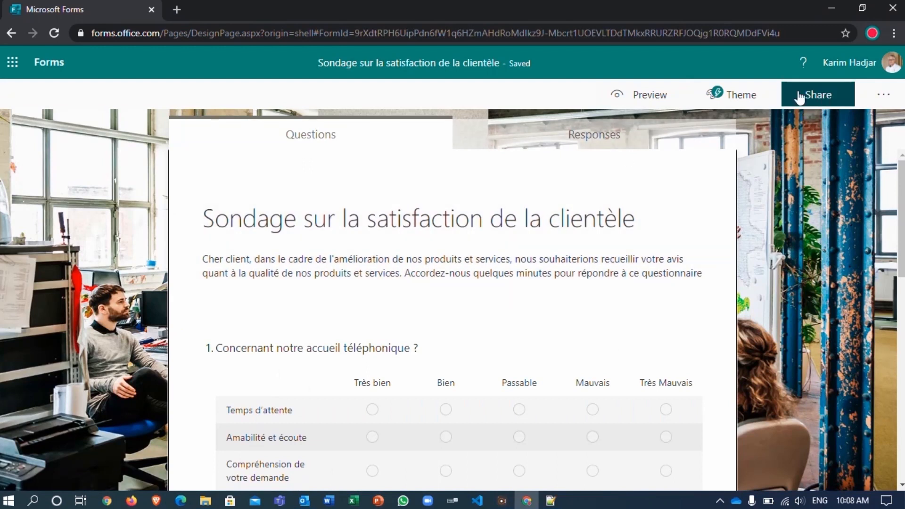
# Open the survey's sharing options and keep responses restricted to "Only people in my organization can respond".
pyautogui.click(800, 98)
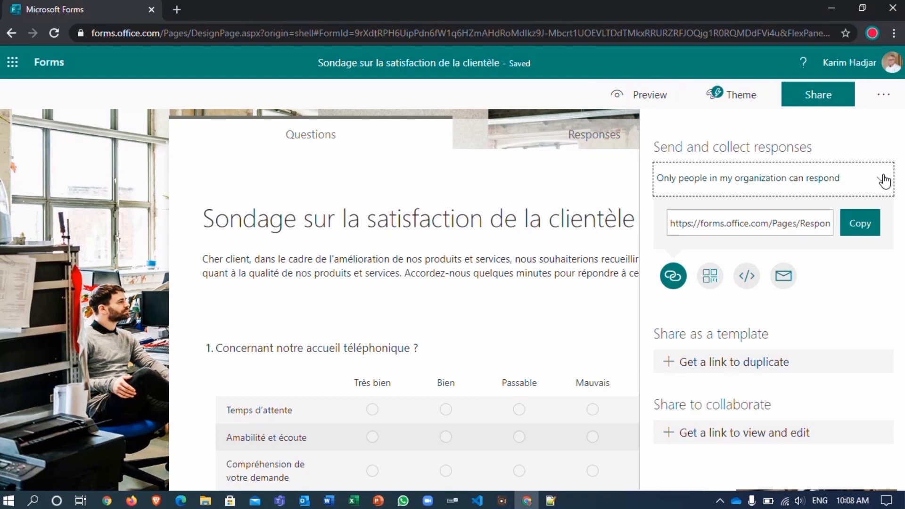
pyautogui.click(885, 180)
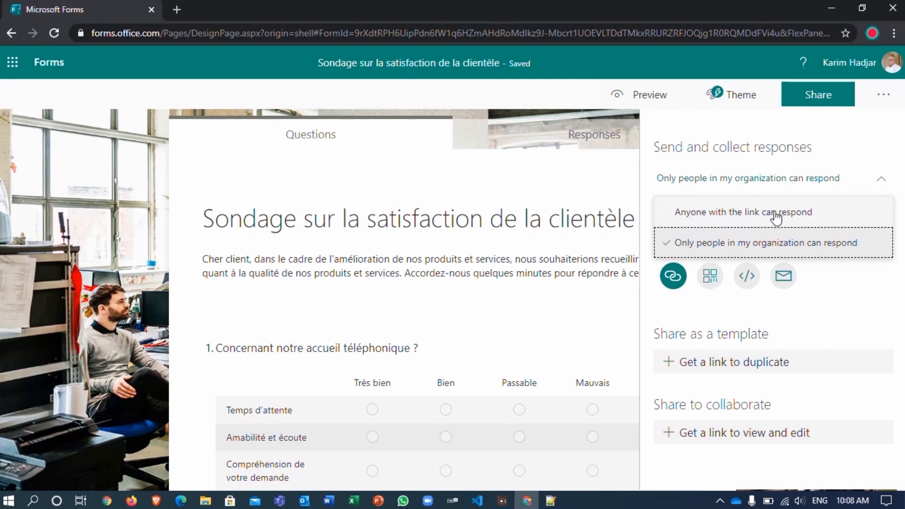
pyautogui.click(880, 253)
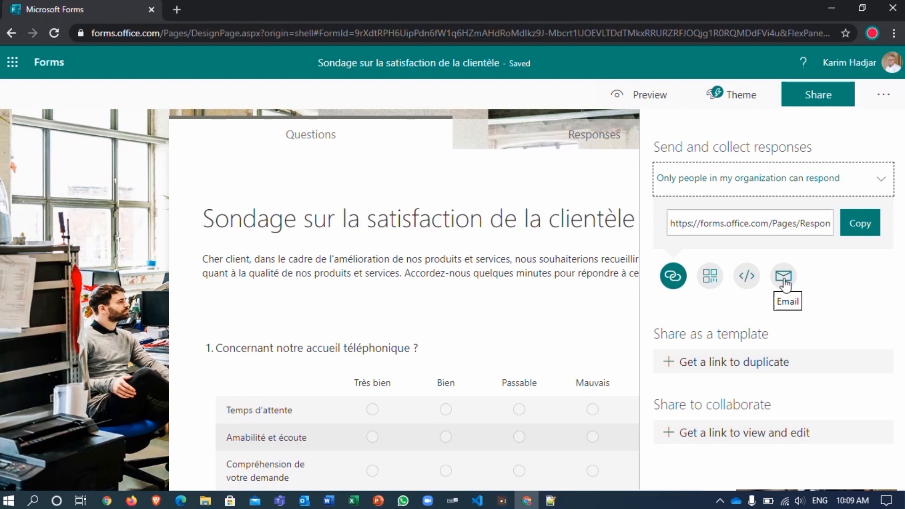
# Share the survey link by email, paste the recipient list into the message and send it.
pyautogui.click(785, 282)
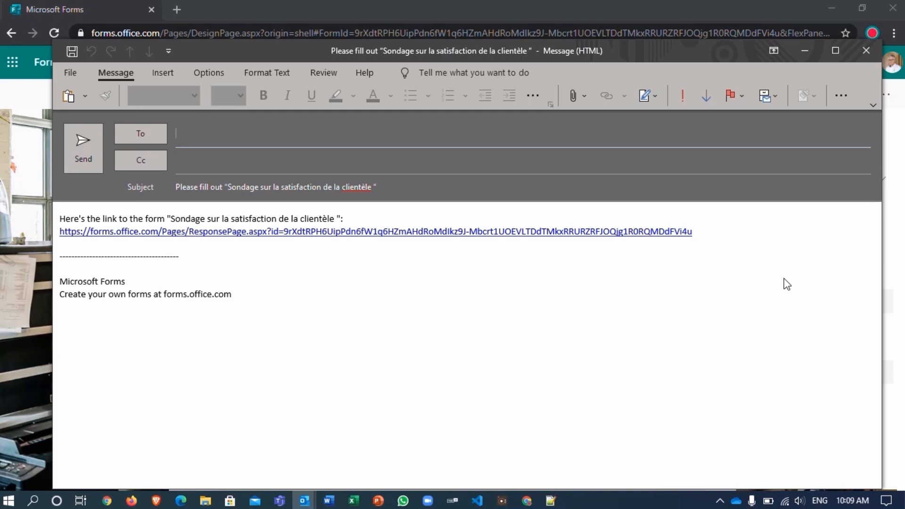
pyautogui.hotkey('ctrl', 'v')
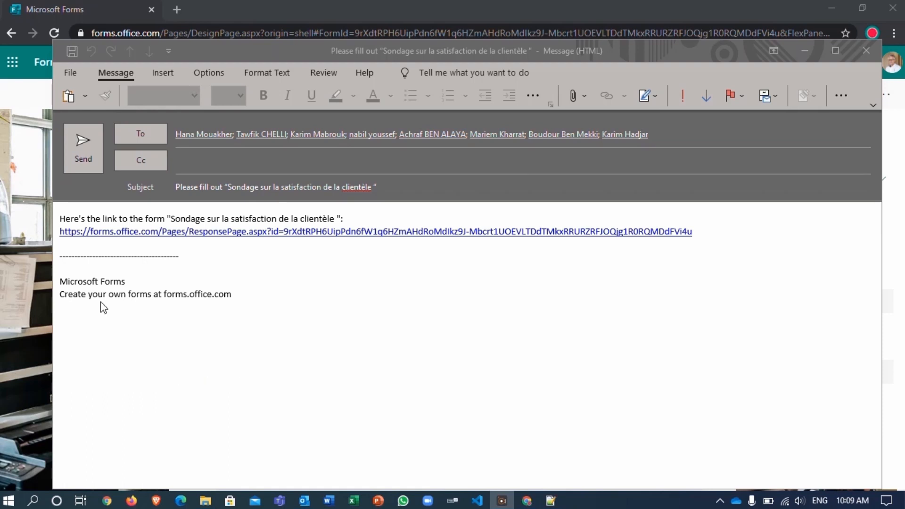
pyautogui.click(76, 158)
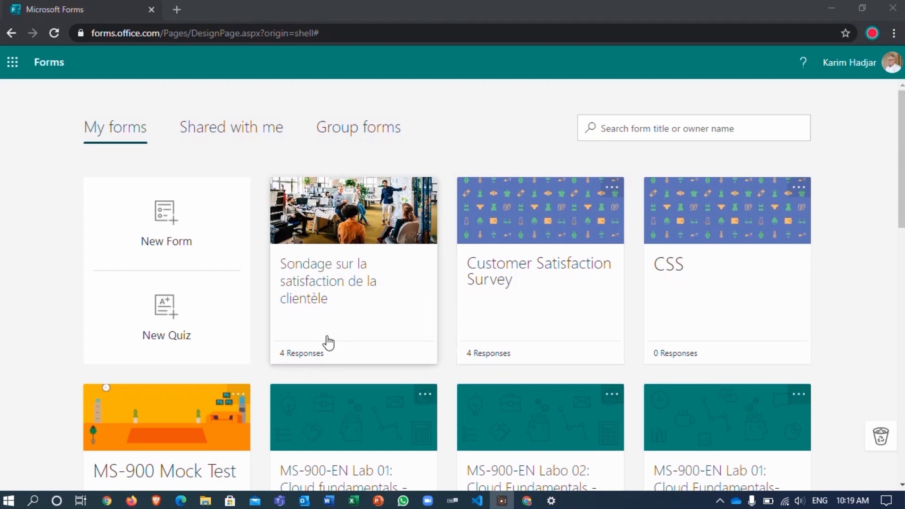
# Reopen "Sondage sur la satisfaction de la clientèle" and review its response summary, from the Likert charts to the Net Promoter Score.
pyautogui.click(329, 303)
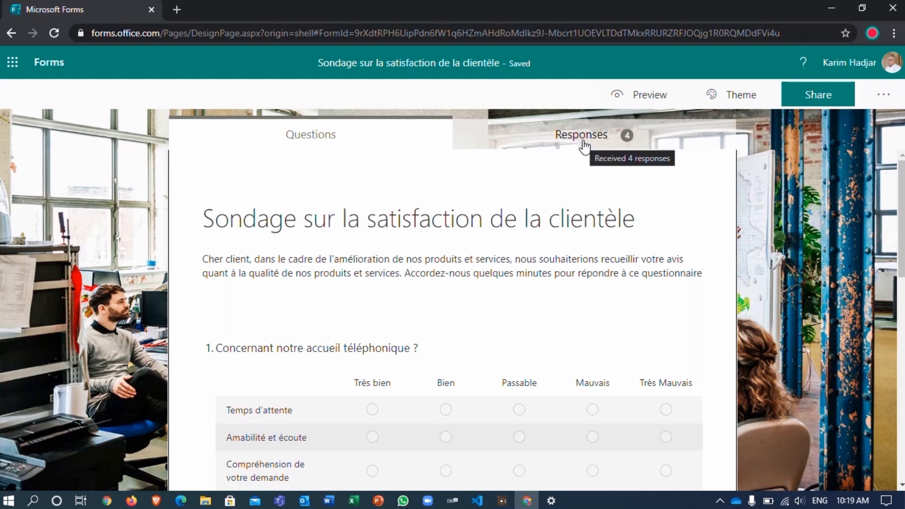
pyautogui.click(584, 146)
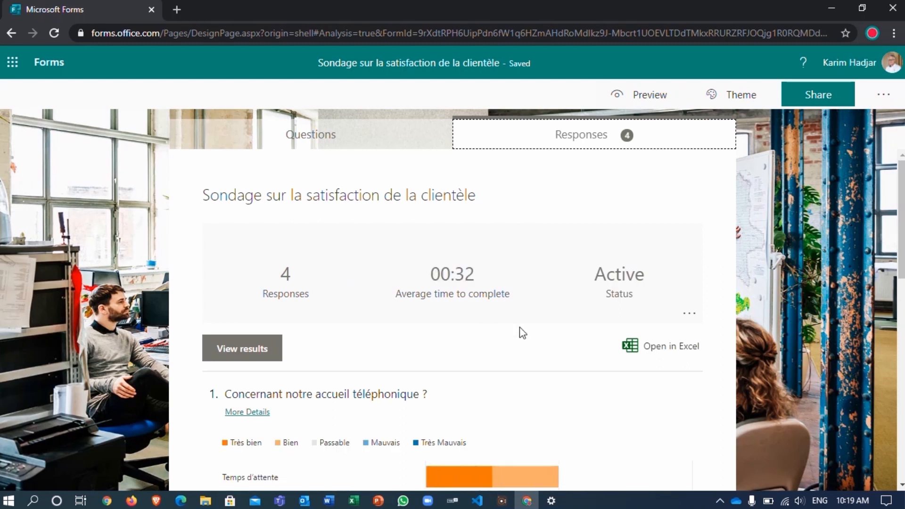
pyautogui.scroll(-2, 519, 327)
pyautogui.scroll(-4, 519, 327)
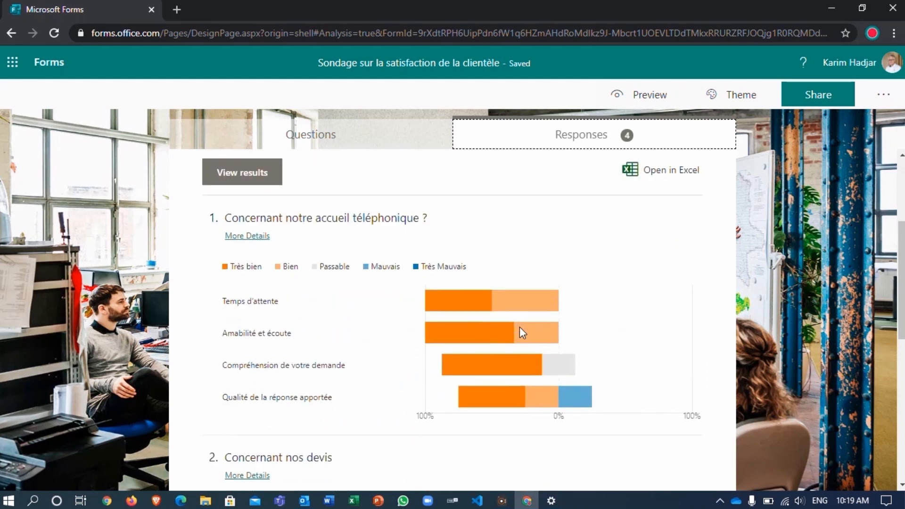
pyautogui.scroll(-4, 519, 327)
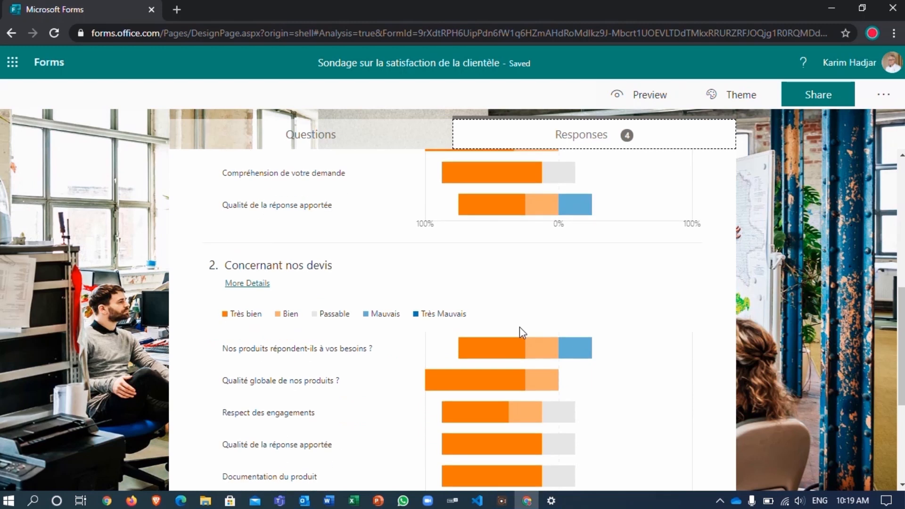
pyautogui.scroll(-2, 520, 327)
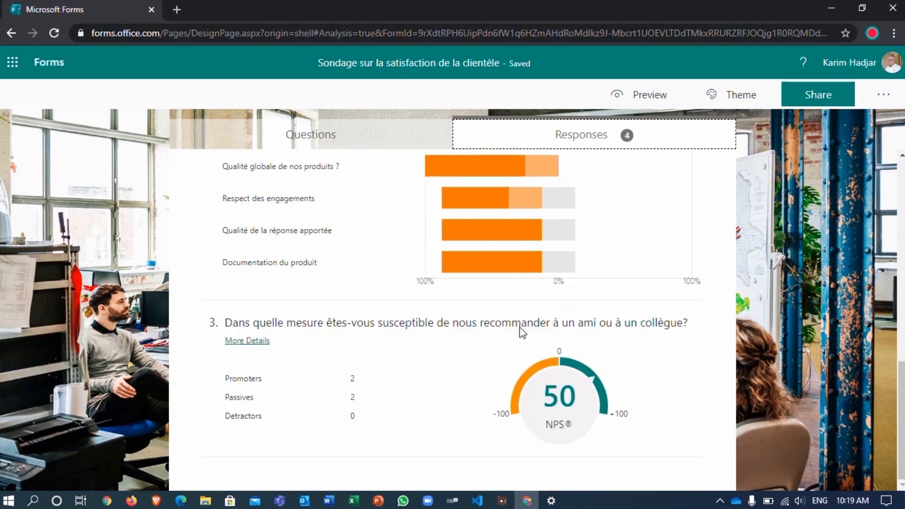
pyautogui.scroll(7, 520, 327)
pyautogui.scroll(6, 520, 327)
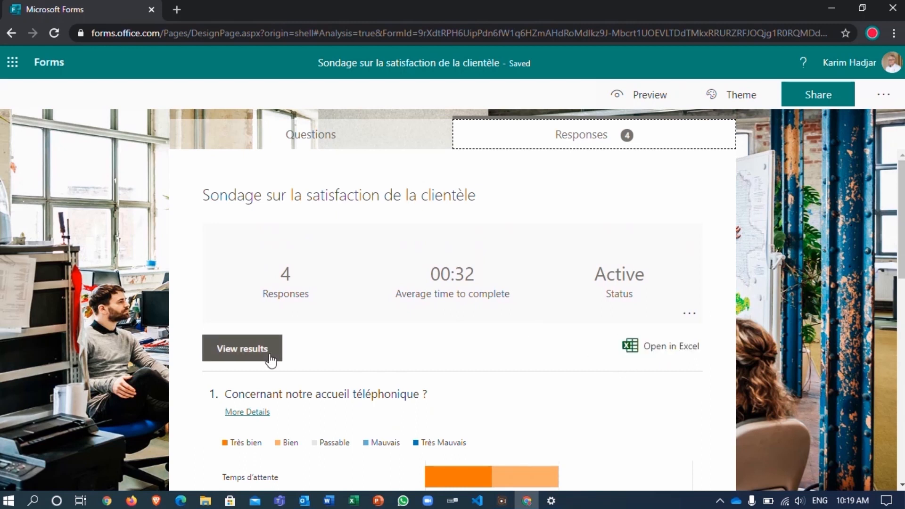
# View the individual results, reading the first respondent's answers through question 3 and advancing through the following respondents.
pyautogui.click(231, 353)
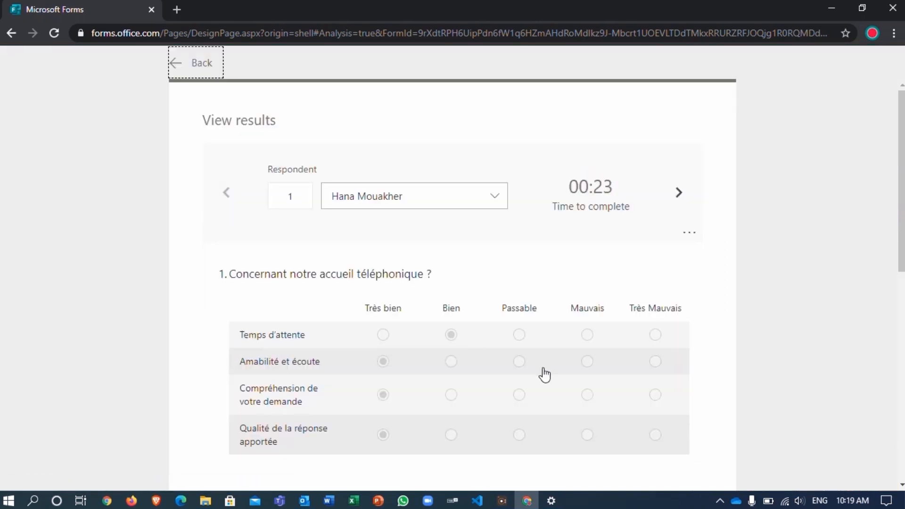
pyautogui.scroll(-9, 543, 372)
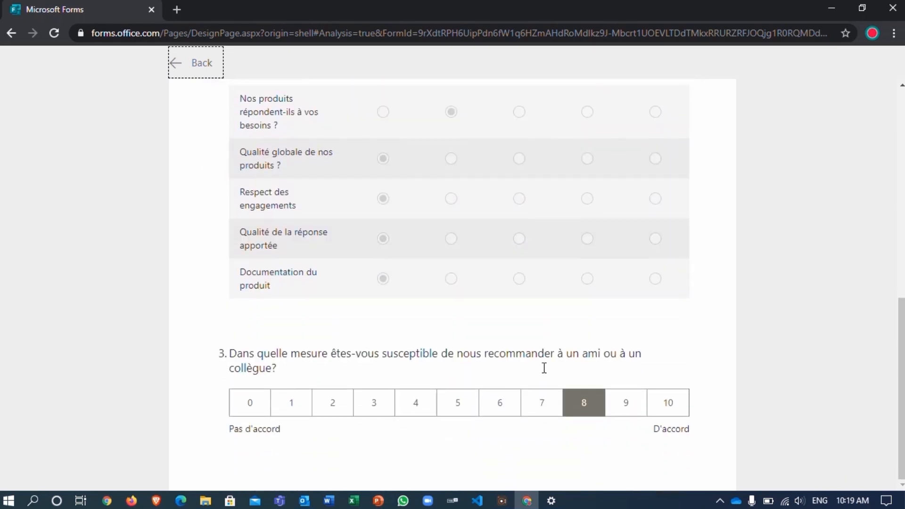
pyautogui.scroll(10, 544, 372)
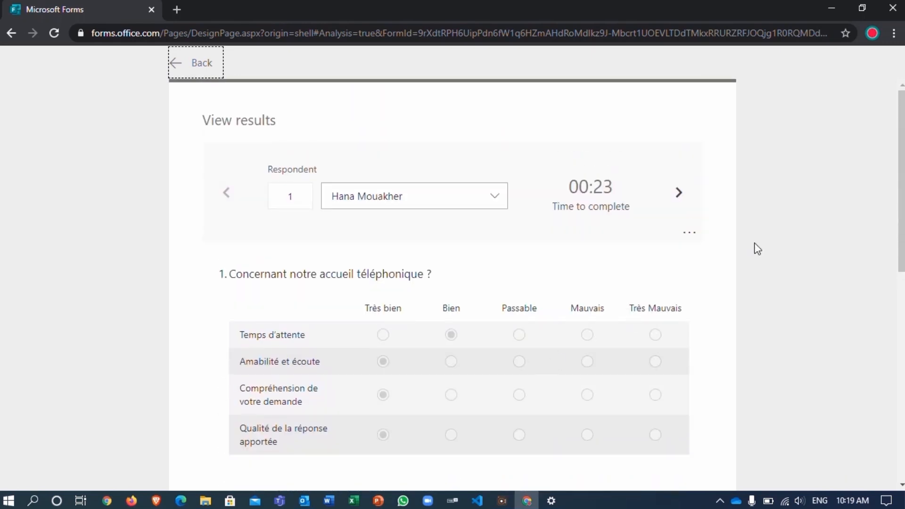
pyautogui.click(679, 192)
pyautogui.click(680, 193)
pyautogui.click(680, 193)
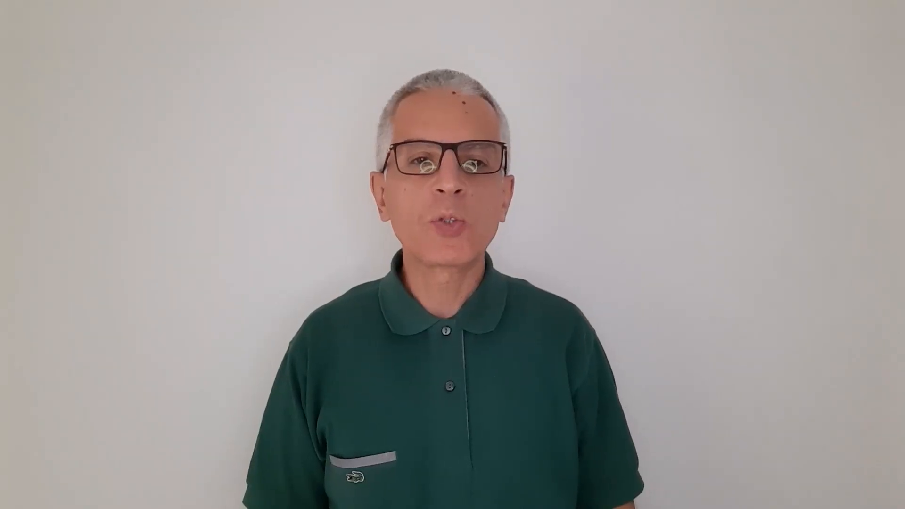